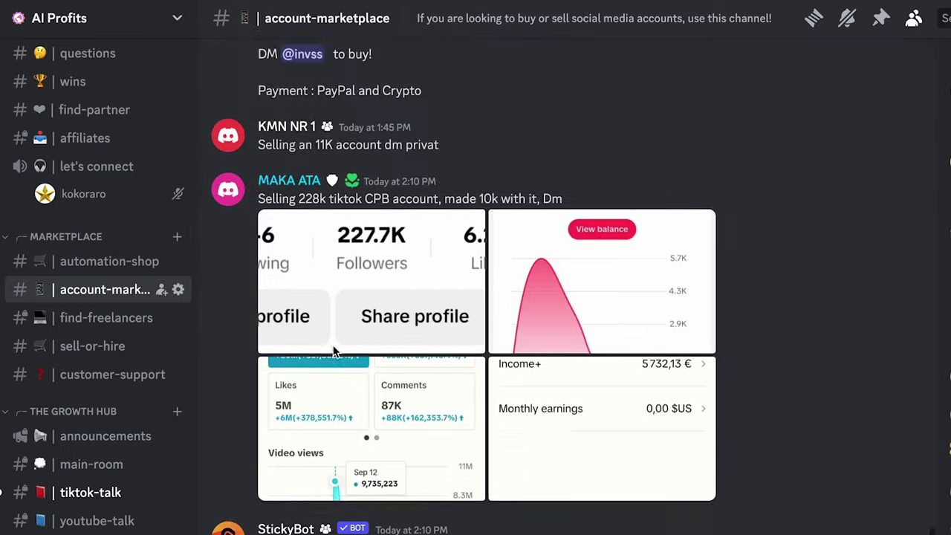
- Enlarge the posted TikTok account screenshot in the channel, then close it
{"action": "scroll", "coordinate": [334, 351], "scroll_direction": "up", "scroll_amount": 8}
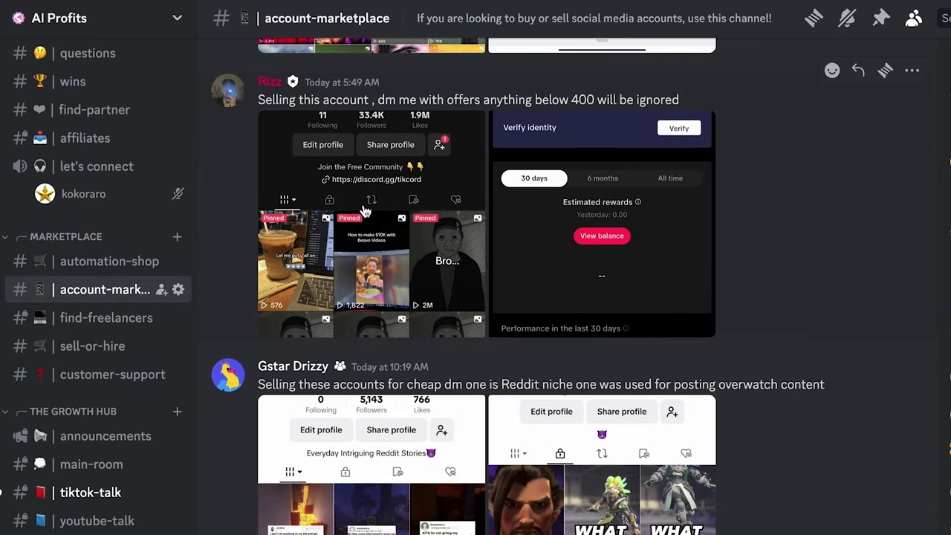
{"action": "scroll", "coordinate": [365, 211], "scroll_direction": "up", "scroll_amount": 8}
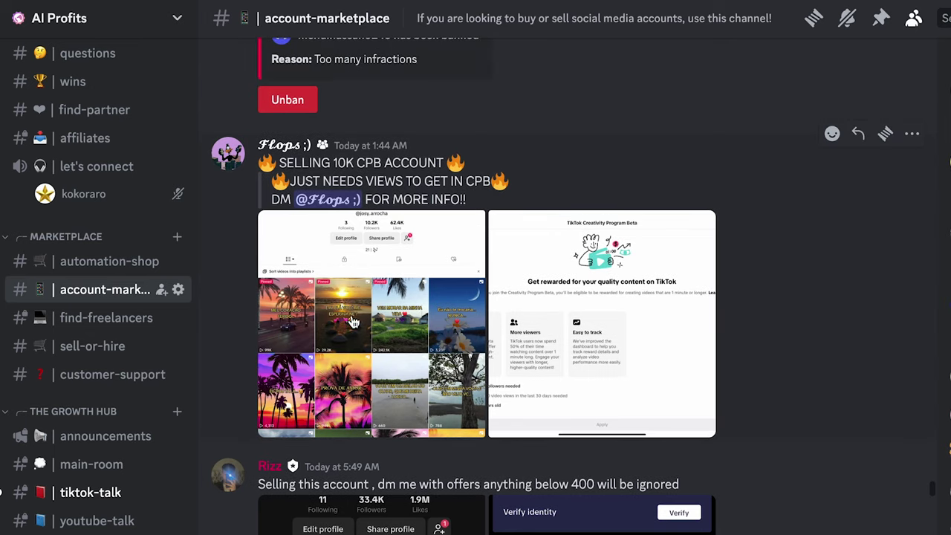
{"action": "left_click", "coordinate": [353, 320]}
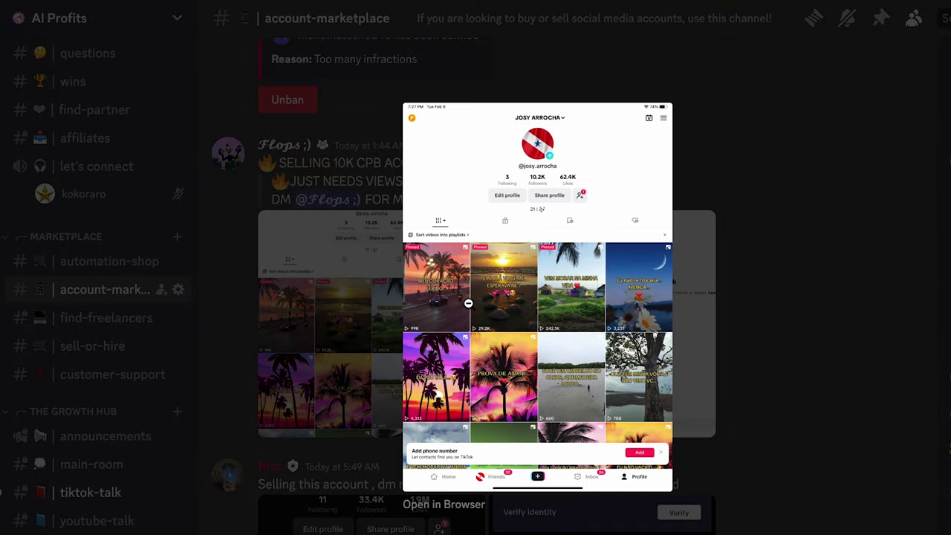
{"action": "left_click", "coordinate": [706, 327]}
{"action": "scroll", "coordinate": [620, 331], "scroll_direction": "up", "scroll_amount": 10}
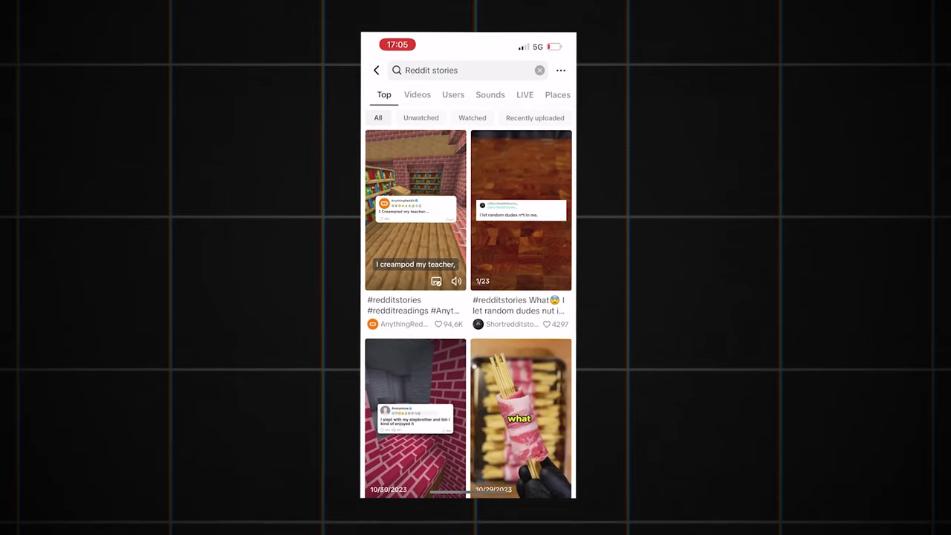
- Scroll through the Reddit stories Top results, then switch to the matching Users
{"action": "scroll", "coordinate": [468, 297], "scroll_direction": "down", "scroll_amount": 1}
{"action": "scroll", "coordinate": [468, 297], "scroll_direction": "down", "scroll_amount": 5}
{"action": "scroll", "coordinate": [468, 298], "scroll_direction": "down", "scroll_amount": 5}
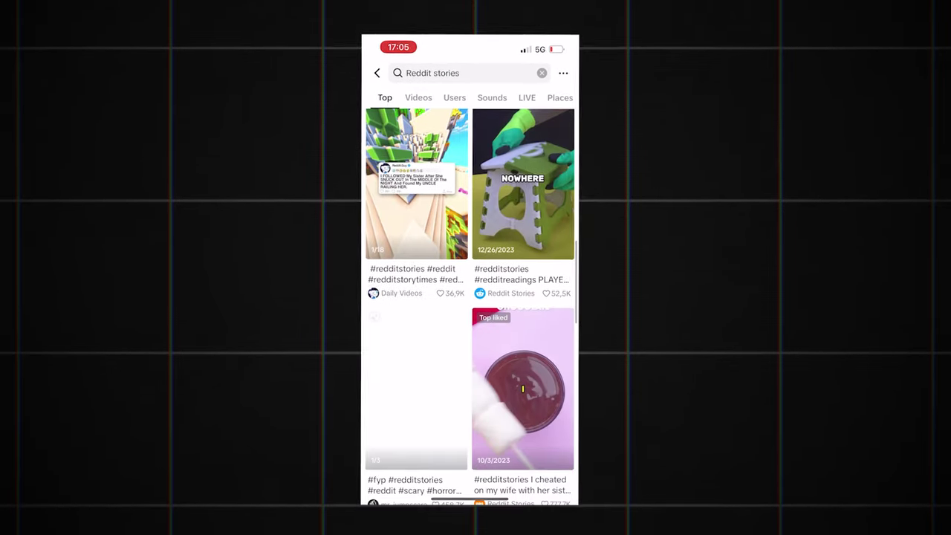
{"action": "scroll", "coordinate": [471, 297], "scroll_direction": "down", "scroll_amount": 5}
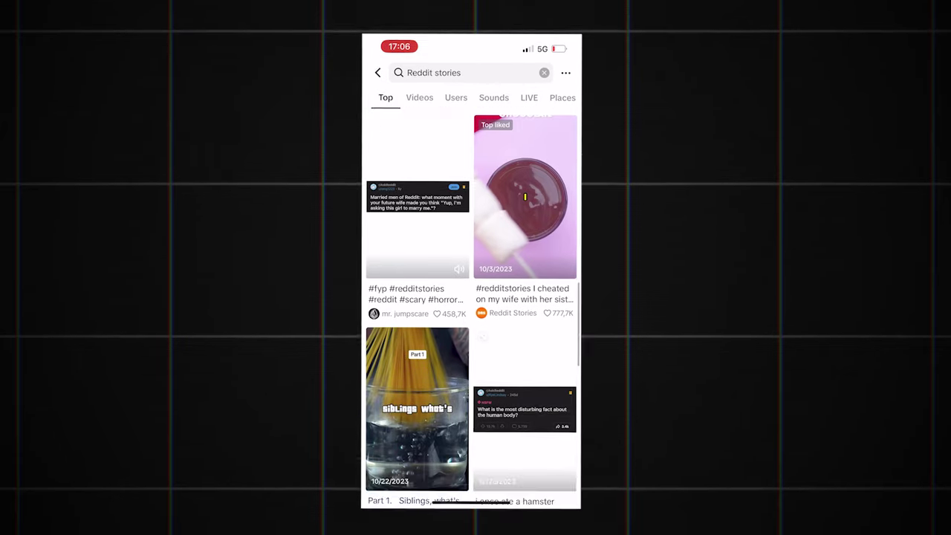
{"action": "scroll", "coordinate": [470, 297], "scroll_direction": "down", "scroll_amount": 10}
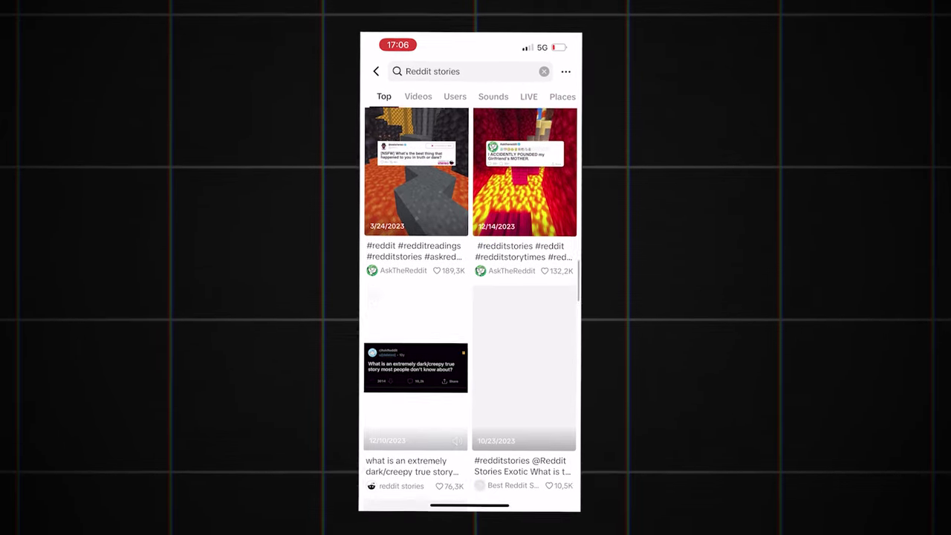
{"action": "left_click", "coordinate": [454, 95]}
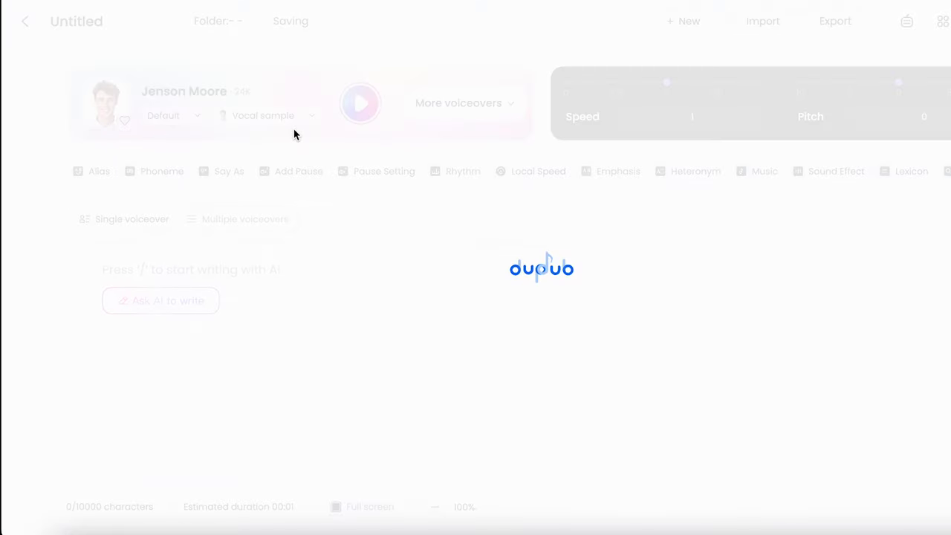
- Filter the voice list to Ultra quality, preview Serena, then choose Antoni instead
{"action": "left_click", "coordinate": [490, 106]}
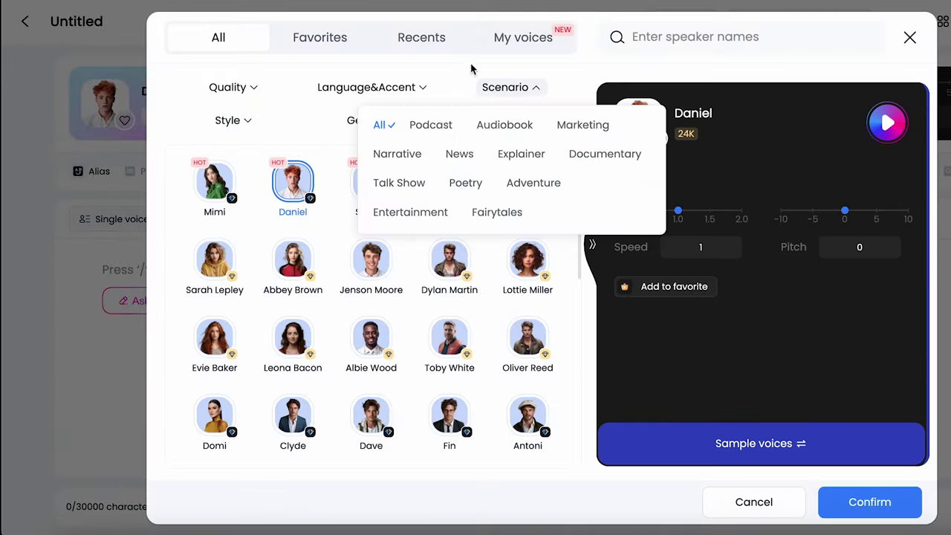
{"action": "mouse_move", "coordinate": [247, 90]}
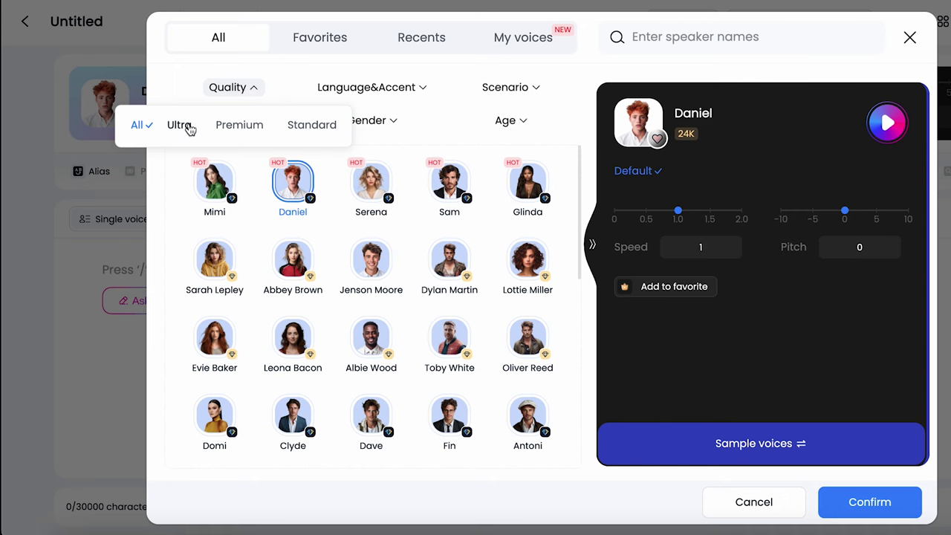
{"action": "left_click", "coordinate": [179, 126]}
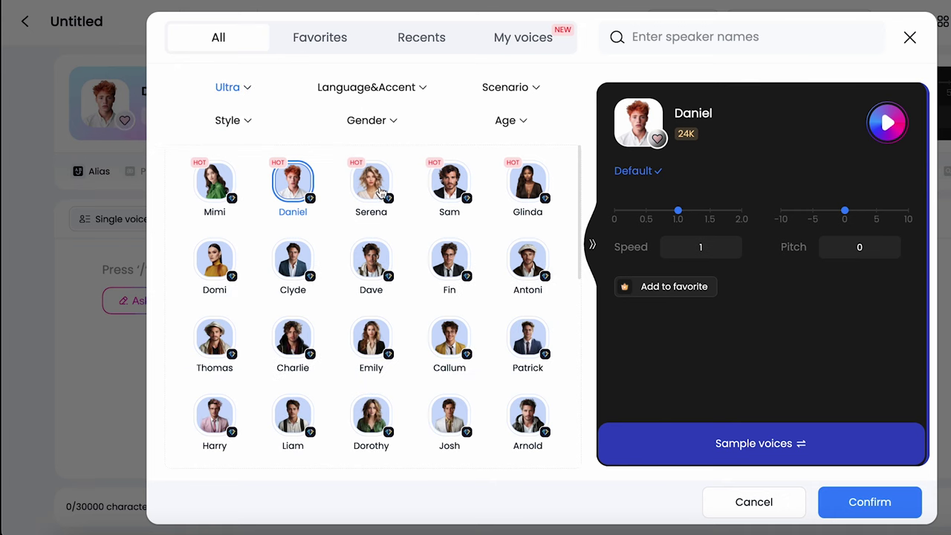
{"action": "left_click", "coordinate": [380, 192]}
{"action": "left_click", "coordinate": [758, 450]}
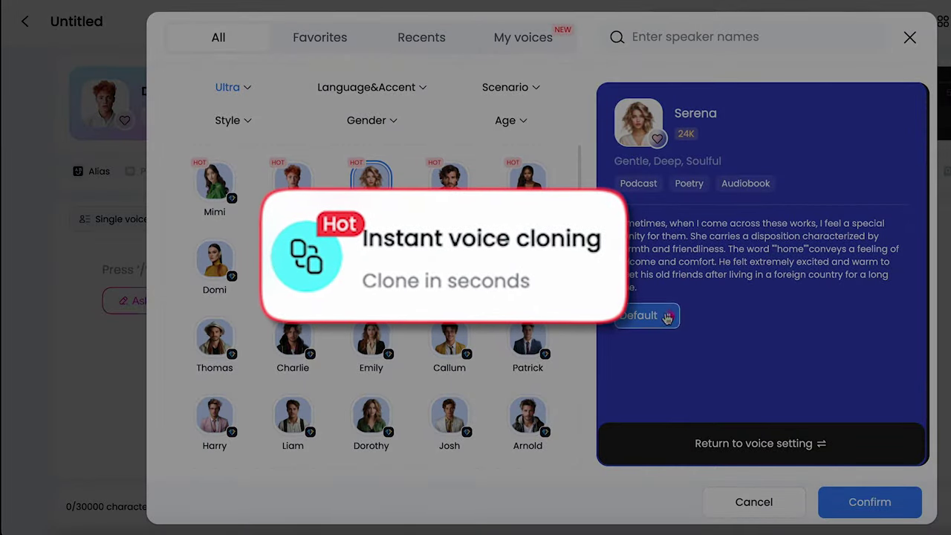
{"action": "left_click", "coordinate": [450, 179]}
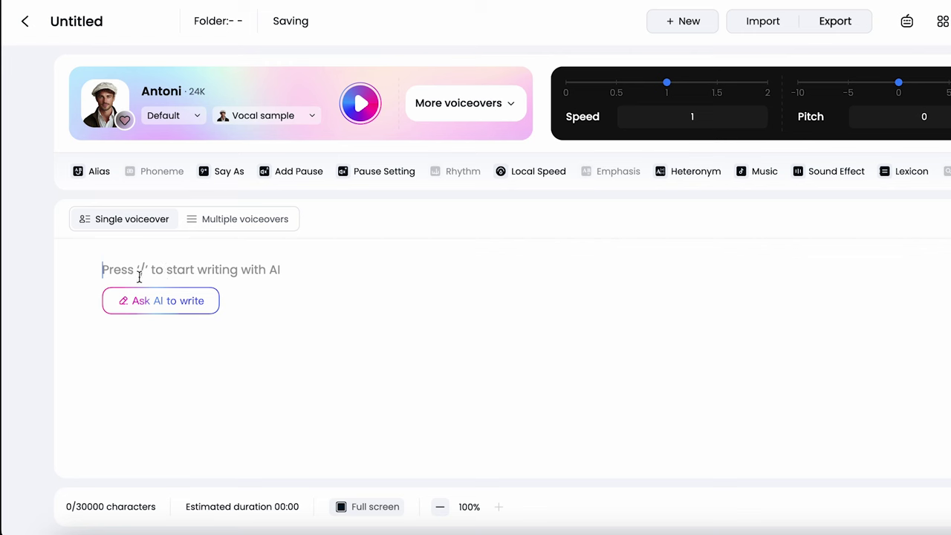
- Paste the '$1 mathematician' prompt into the script and show the export formats
{"action": "type", "text": "generate me an image of a $1 mathematician"}
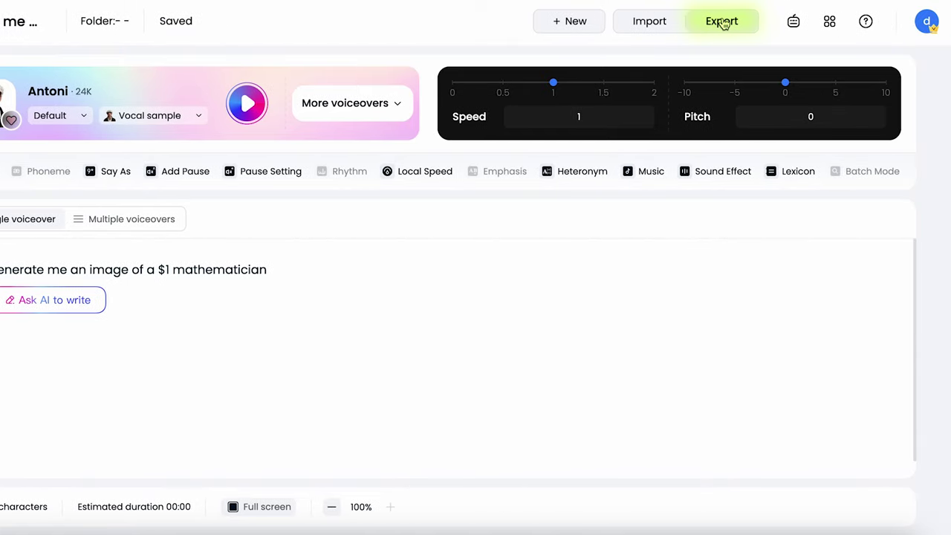
{"action": "left_click", "coordinate": [722, 22]}
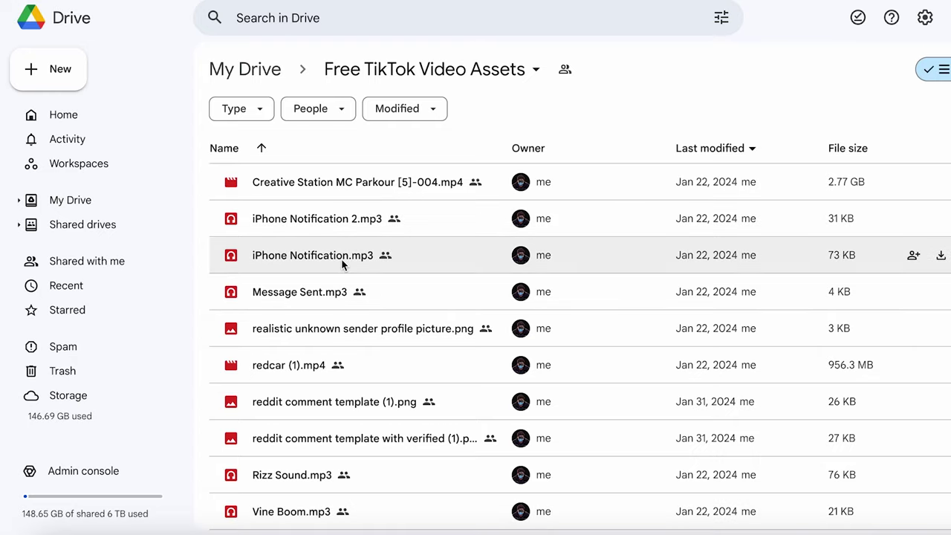
- Preview Creative Station MC Parkour [4]-008.mp4 from the Free TikTok Video Assets folder
{"action": "scroll", "coordinate": [368, 217], "scroll_direction": "up", "scroll_amount": 1}
{"action": "double_click", "coordinate": [364, 215]}
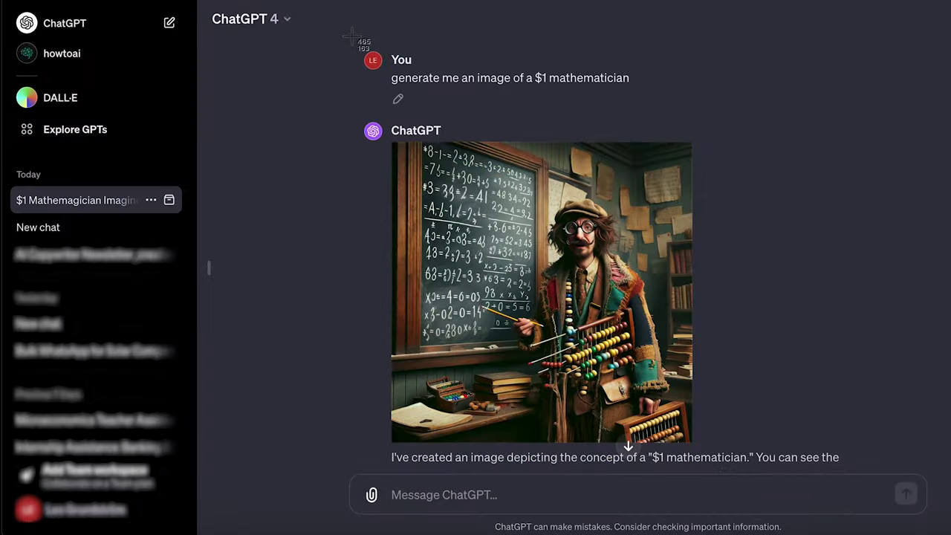
- Screenshot the $1 mathematician prompt and the prompt with its generated image
{"action": "left_click_drag", "start_coordinate": [351, 40], "coordinate": [716, 113]}
{"action": "left_click_drag", "start_coordinate": [351, 40], "coordinate": [743, 450]}
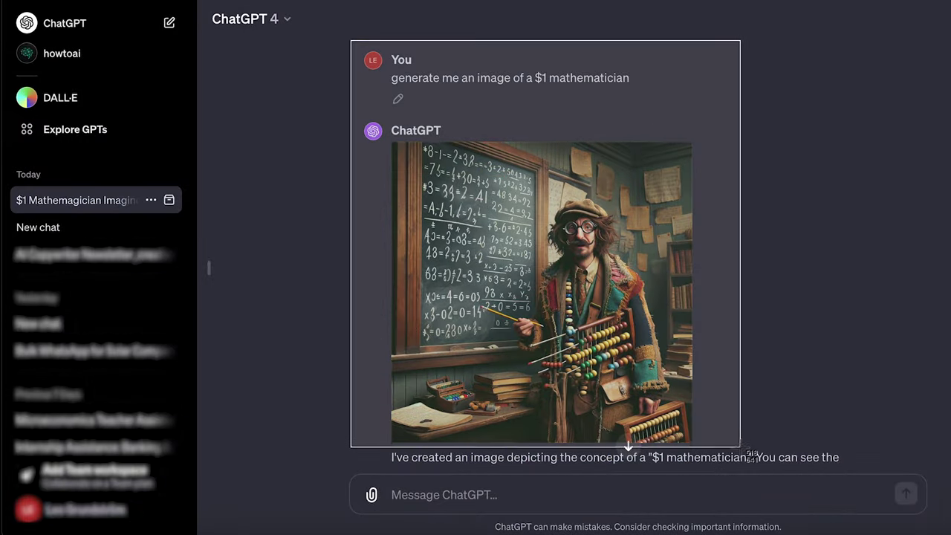
{"action": "scroll", "coordinate": [741, 448], "scroll_direction": "down", "scroll_amount": 6}
- Screenshot the $10 mathematician prompt and image, then the 'what about $100?' prompt
{"action": "left_click_drag", "start_coordinate": [353, 127], "coordinate": [725, 185]}
{"action": "scroll", "coordinate": [725, 185], "scroll_direction": "down", "scroll_amount": 2}
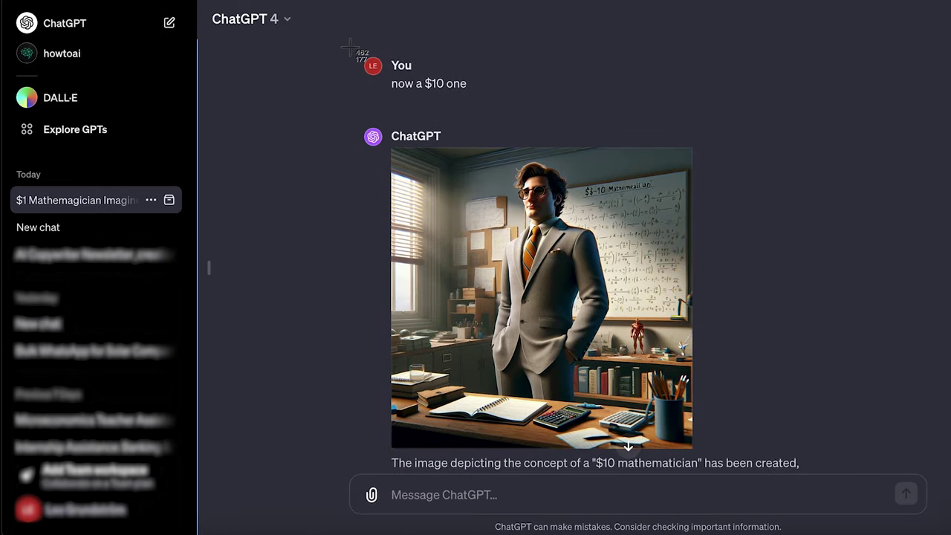
{"action": "left_click_drag", "start_coordinate": [349, 46], "coordinate": [795, 450]}
{"action": "scroll", "coordinate": [624, 224], "scroll_direction": "down", "scroll_amount": 6}
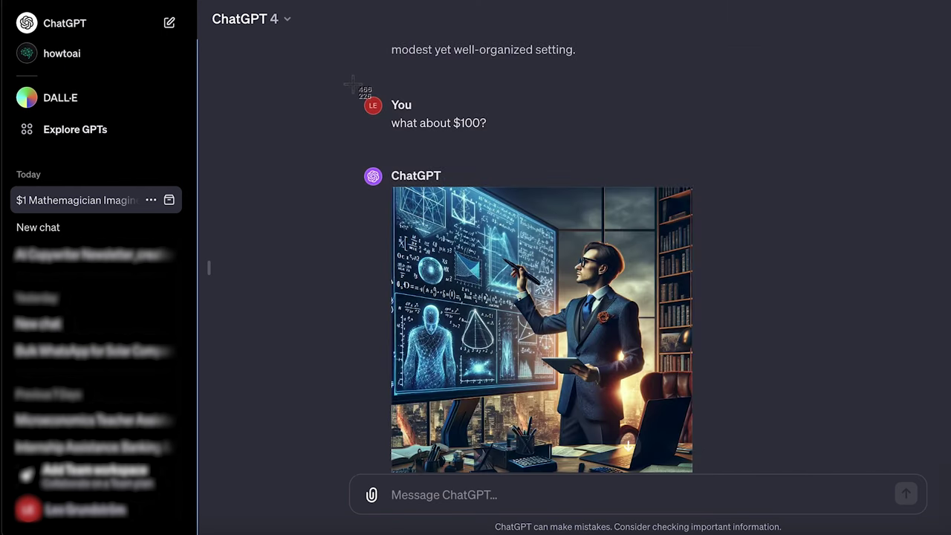
{"action": "left_click_drag", "start_coordinate": [352, 84], "coordinate": [734, 156]}
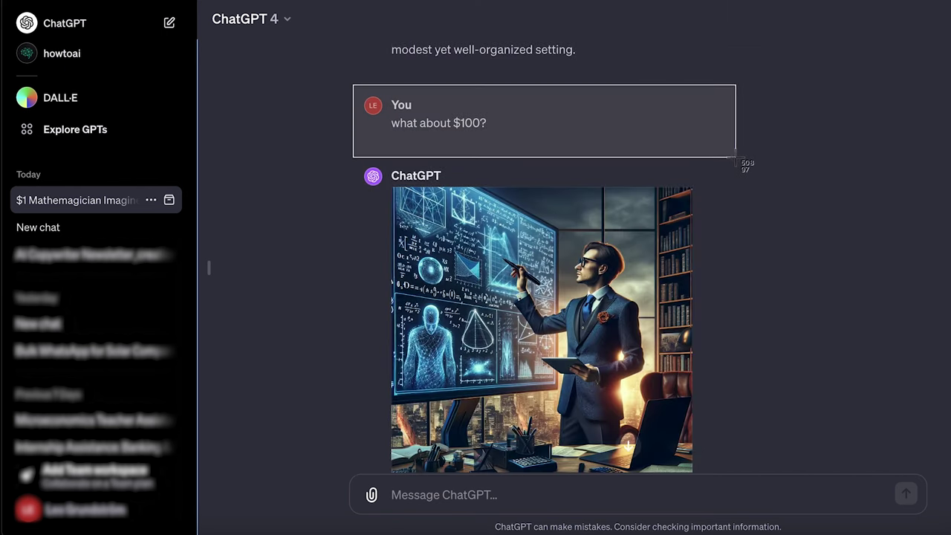
{"action": "left_click_drag", "start_coordinate": [736, 157], "coordinate": [736, 158]}
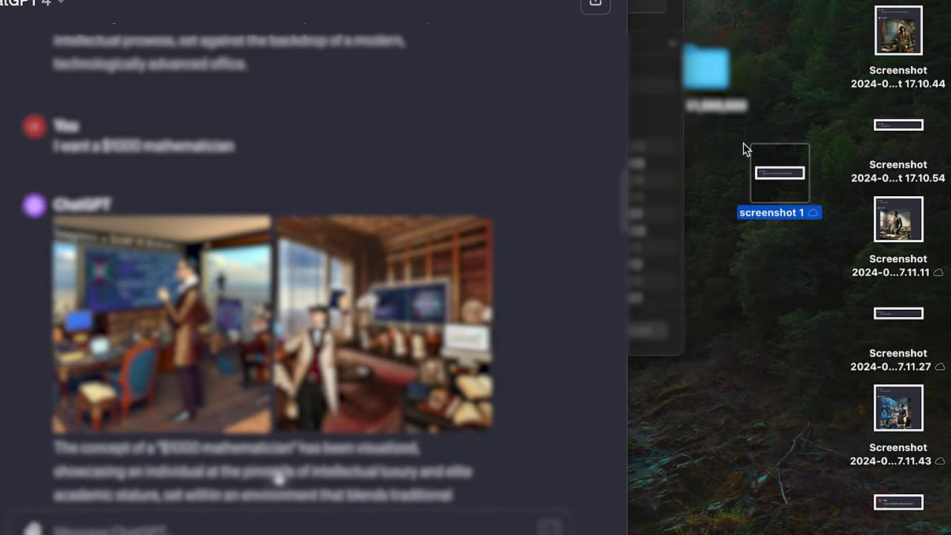
- Place the renamed screenshot beside screenshot 1 and rename screenshot 3 below screenshot 2
{"action": "left_click", "coordinate": [887, 90]}
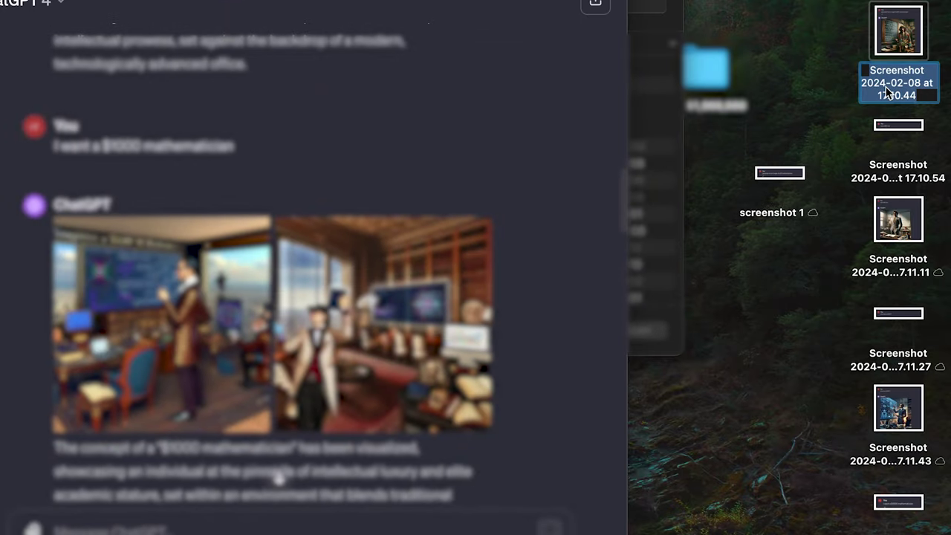
{"action": "left_click_drag", "start_coordinate": [898, 33], "coordinate": [776, 291]}
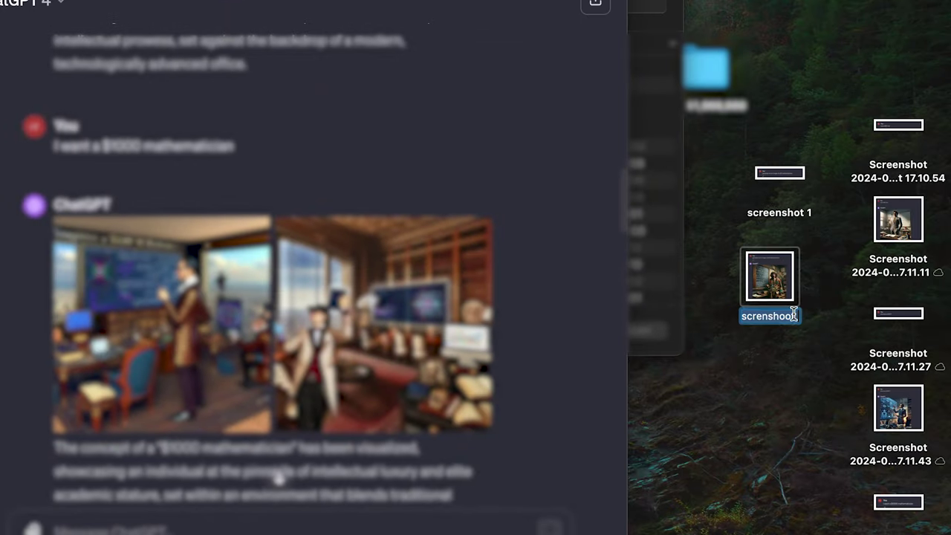
{"action": "left_click", "coordinate": [913, 153]}
{"action": "key", "text": "Return"}
{"action": "type", "text": "screen"}
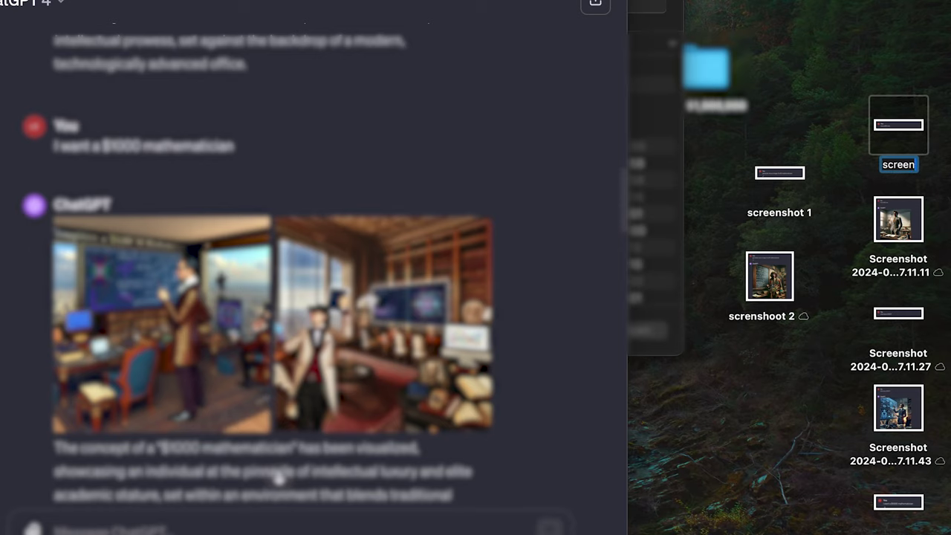
{"action": "left_click_drag", "start_coordinate": [898, 124], "coordinate": [763, 357]}
- Rename the next screenshot to continue the numbering and place screenshot 4 below screenshot 3
{"action": "left_click", "coordinate": [898, 219]}
{"action": "key", "text": "Return"}
{"action": "type", "text": "screenshot 4"}
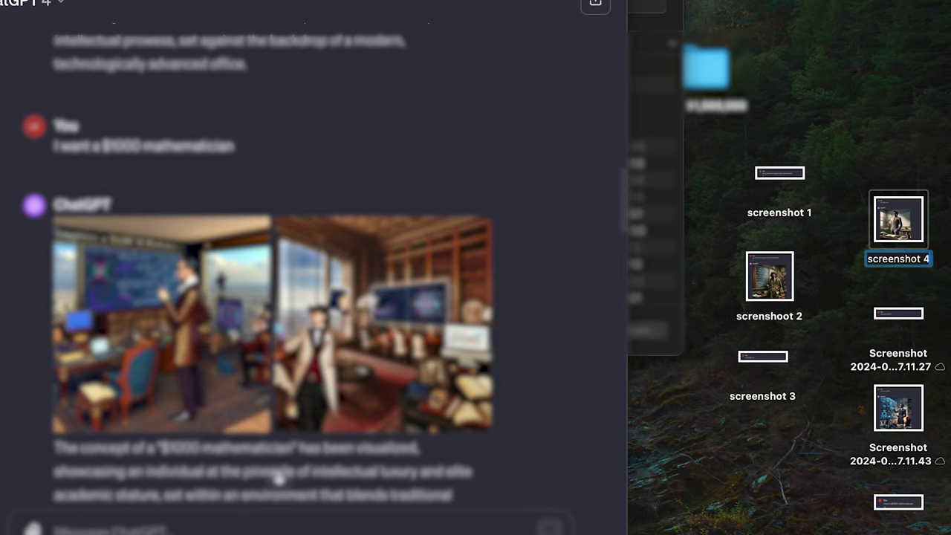
{"action": "left_click_drag", "start_coordinate": [745, 459], "coordinate": [747, 459]}
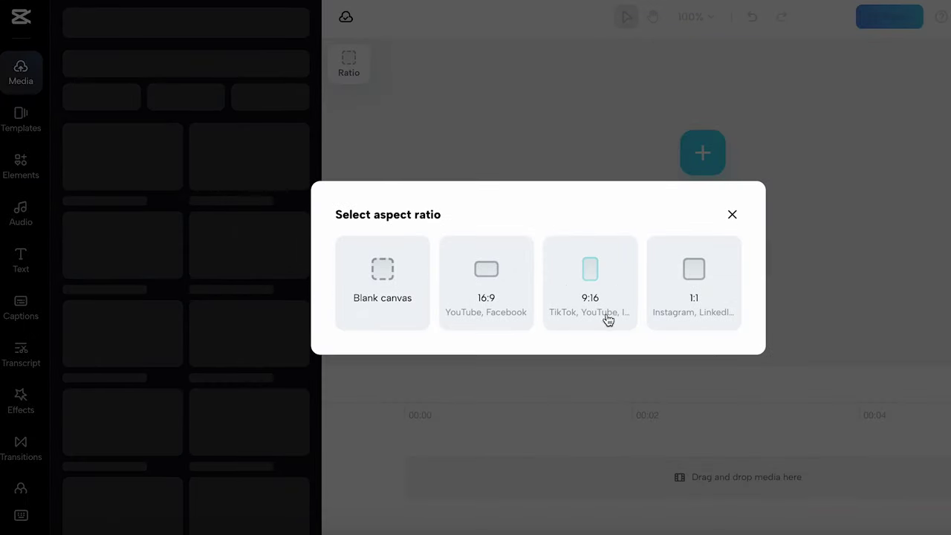
- Set a 9:16 canvas, add the Creative Station parkour clip, trim its end and centre it
{"action": "left_click", "coordinate": [593, 305]}
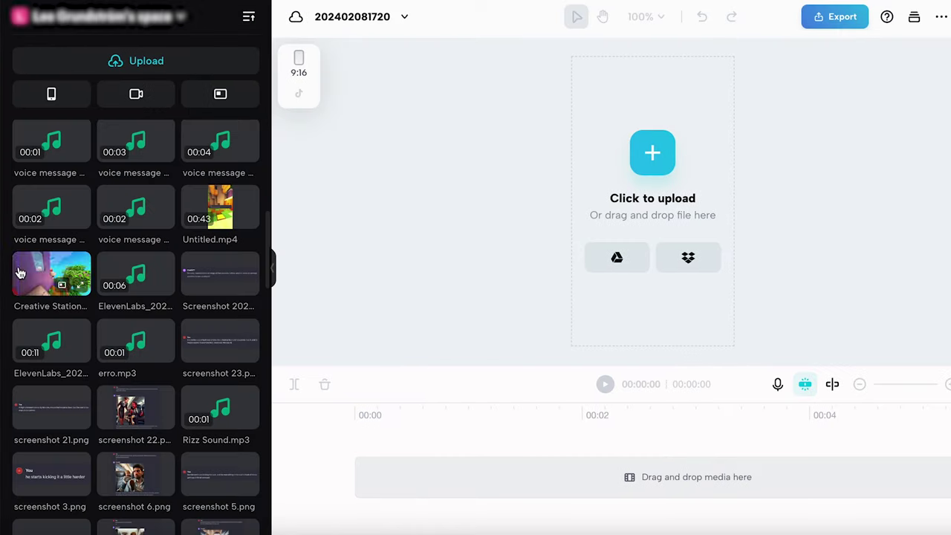
{"action": "left_click", "coordinate": [58, 270]}
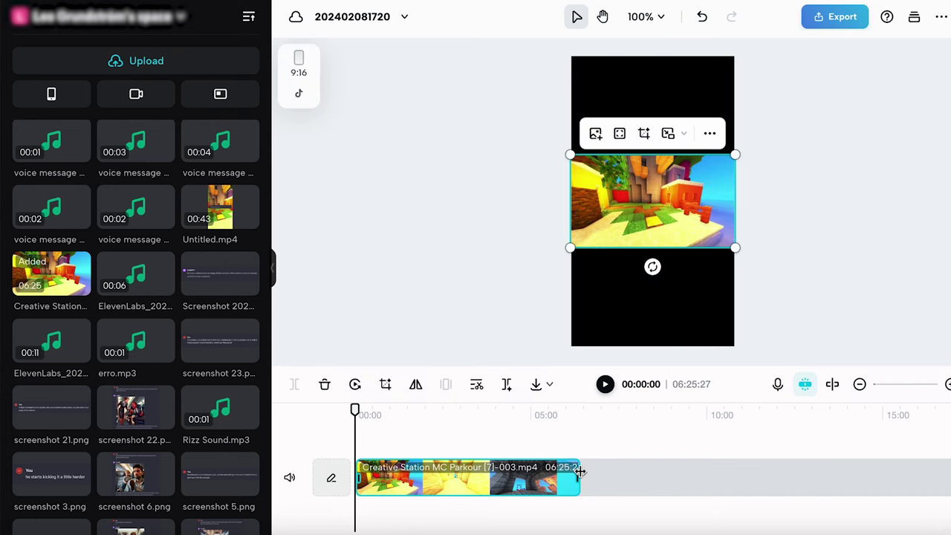
{"action": "left_click_drag", "start_coordinate": [580, 472], "coordinate": [436, 479]}
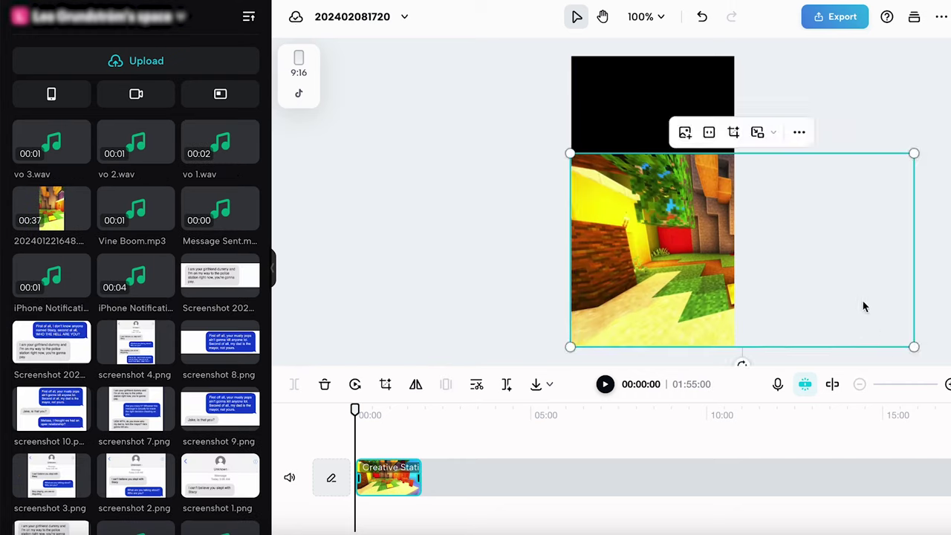
{"action": "left_click_drag", "start_coordinate": [862, 307], "coordinate": [771, 200]}
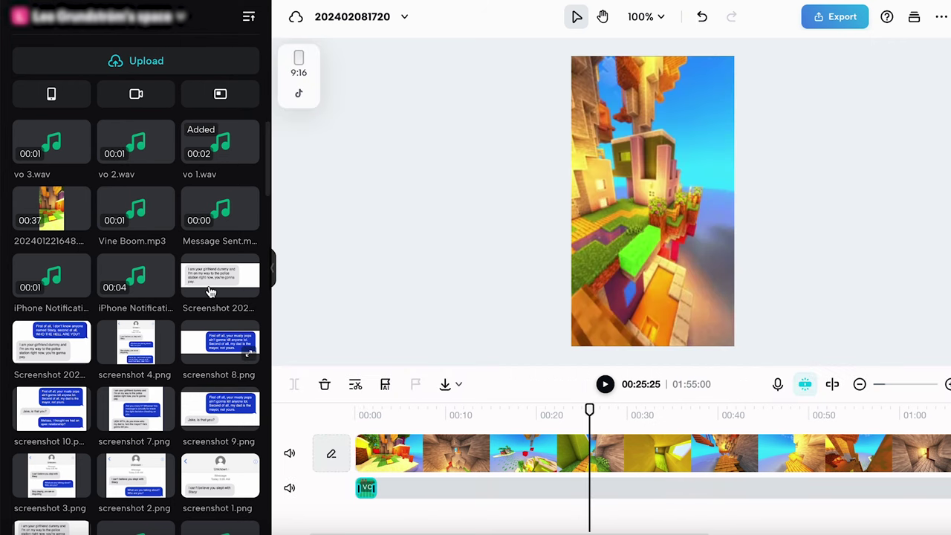
- Place vo 2 after vo 1 on the audio track, play back and zoom the timeline
{"action": "left_click_drag", "start_coordinate": [159, 156], "coordinate": [345, 355]}
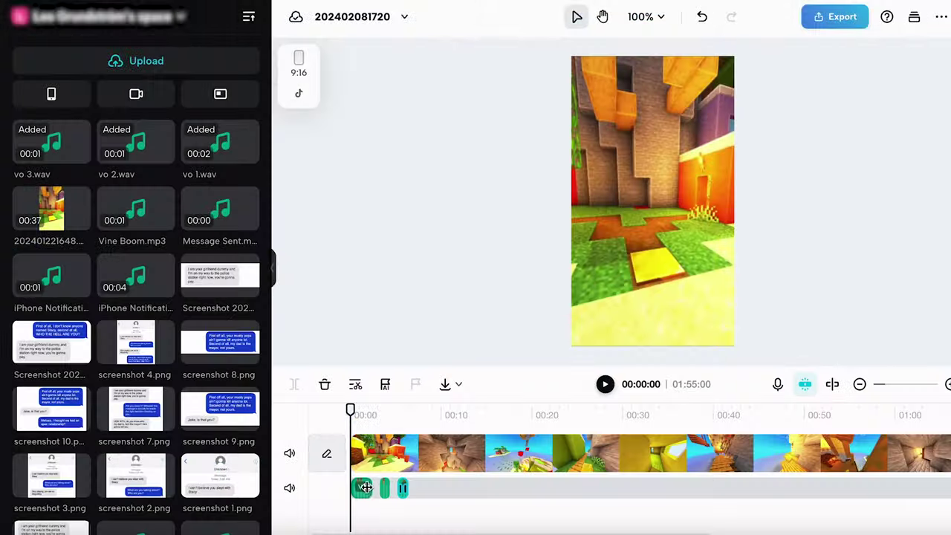
{"action": "left_click", "coordinate": [605, 385]}
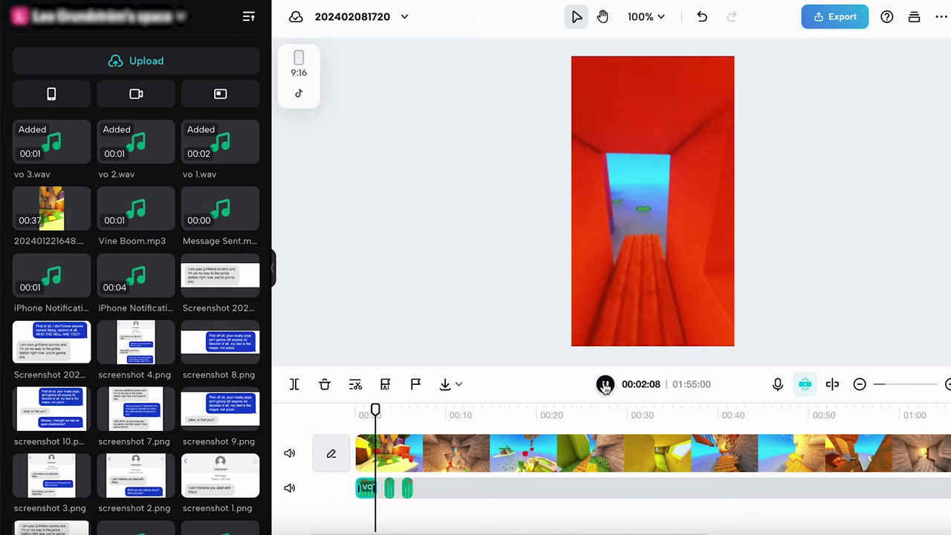
{"action": "key", "text": "ctrl+equal"}
{"action": "left_click", "coordinate": [439, 494]}
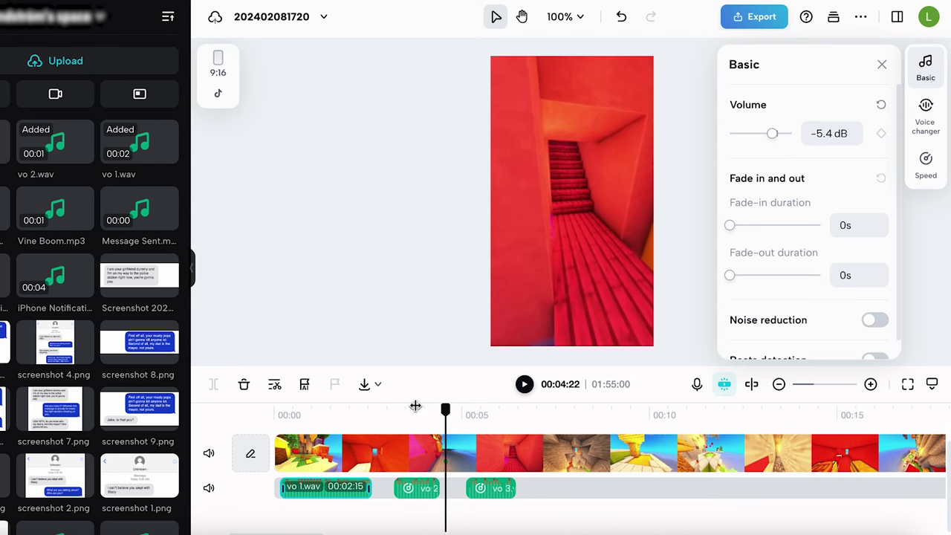
- Return the playhead to the start of the edit
{"action": "left_click", "coordinate": [275, 410]}
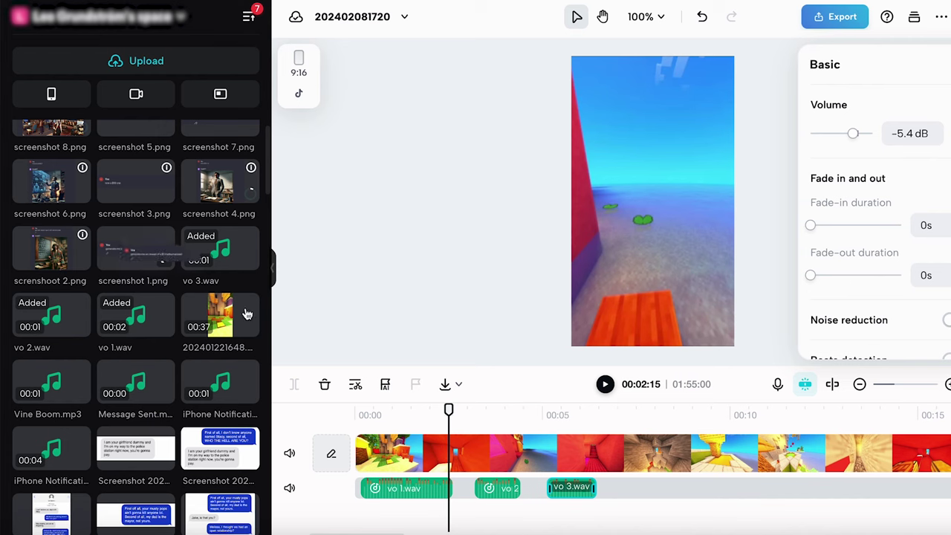
- Add the first ChatGPT screenshot above the parkour video and trim it to about three seconds
{"action": "left_click_drag", "start_coordinate": [377, 475], "coordinate": [377, 439]}
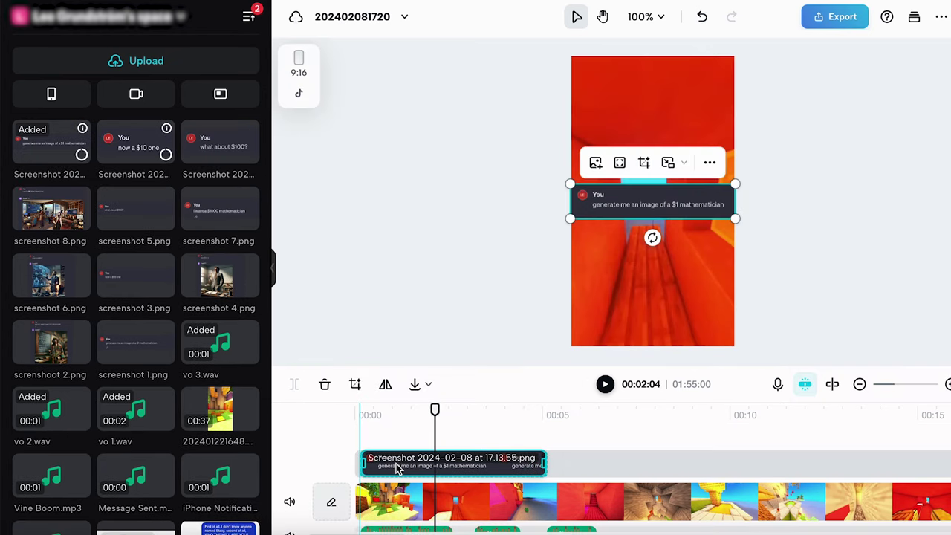
{"action": "left_click", "coordinate": [493, 456]}
{"action": "scroll", "coordinate": [530, 455], "scroll_direction": "down", "scroll_amount": 1}
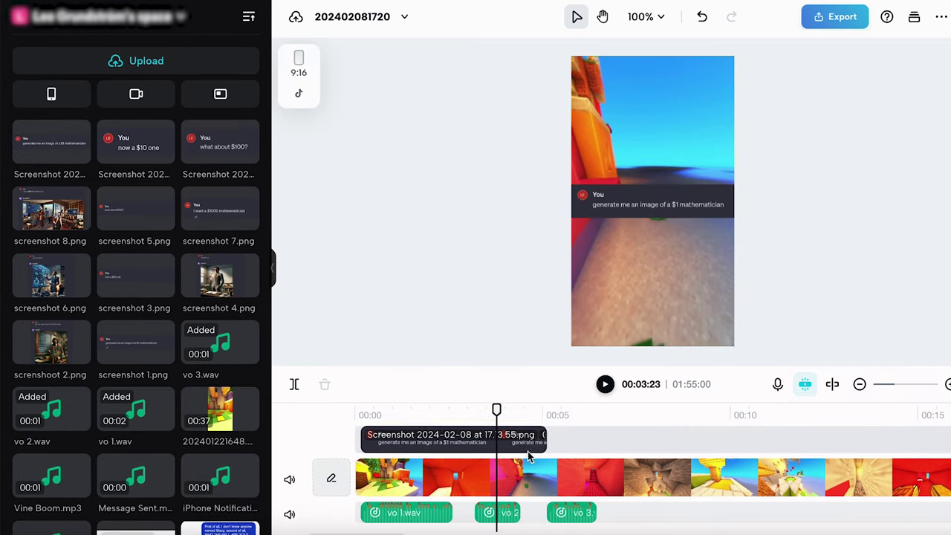
{"action": "left_click_drag", "start_coordinate": [513, 442], "coordinate": [458, 442]}
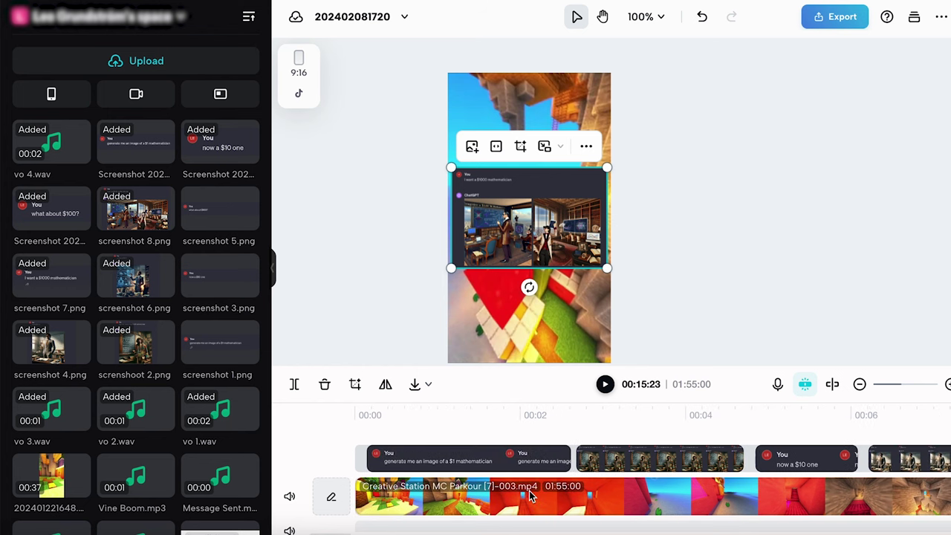
{"action": "scroll", "coordinate": [530, 497], "scroll_direction": "down", "scroll_amount": 2}
{"action": "scroll", "coordinate": [529, 496], "scroll_direction": "down", "scroll_amount": 5}
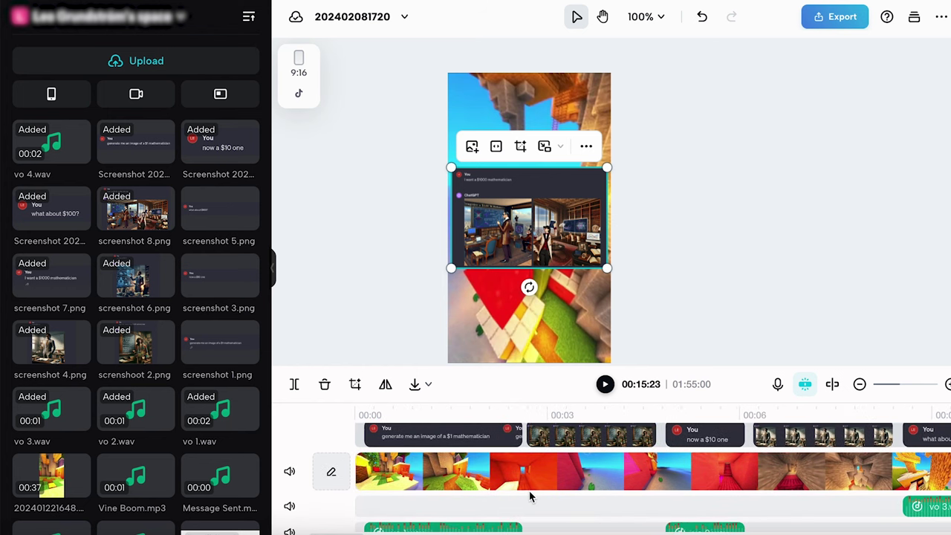
{"action": "scroll", "coordinate": [530, 496], "scroll_direction": "down", "scroll_amount": 4}
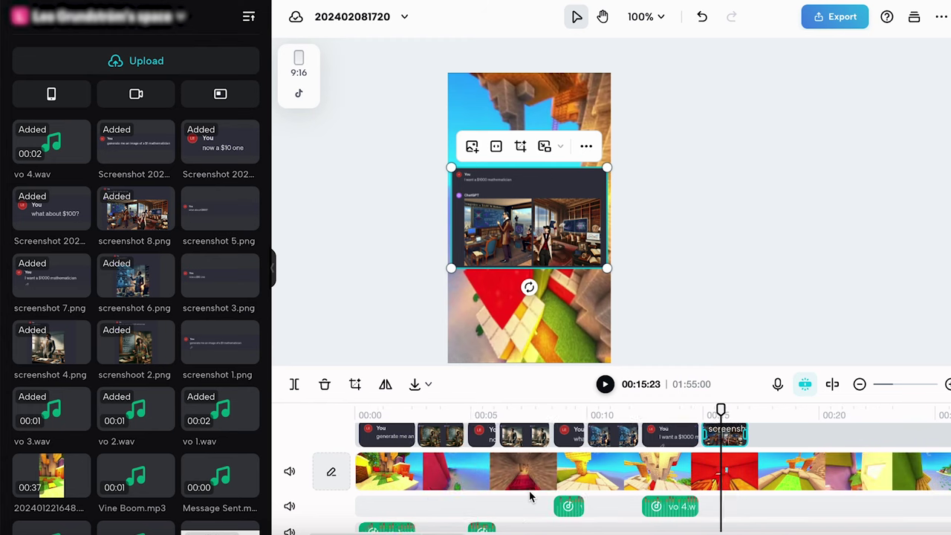
{"action": "scroll", "coordinate": [530, 496], "scroll_direction": "down", "scroll_amount": 2}
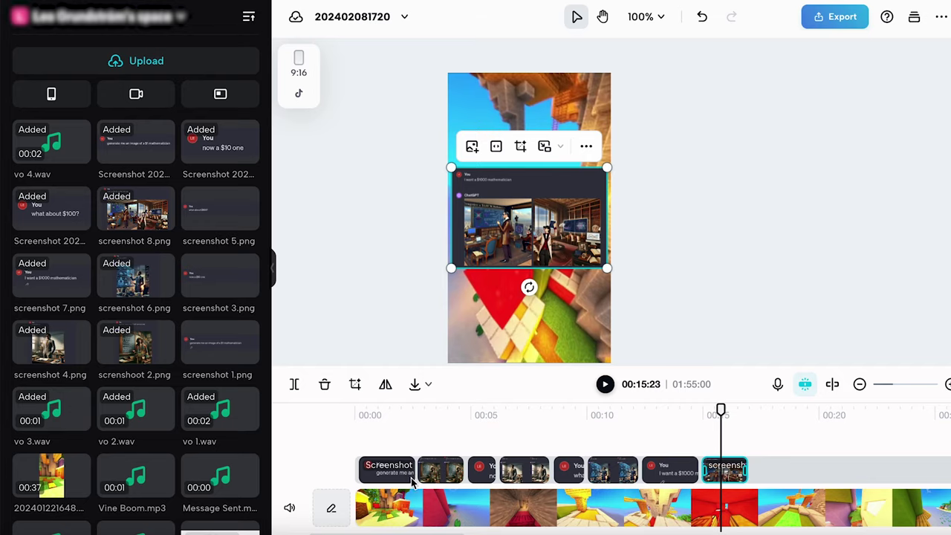
- Place Rizz Sound (1).mp3 on the audio track right after the vo 1 voiceover clip
{"action": "scroll", "coordinate": [409, 482], "scroll_direction": "down", "scroll_amount": 1}
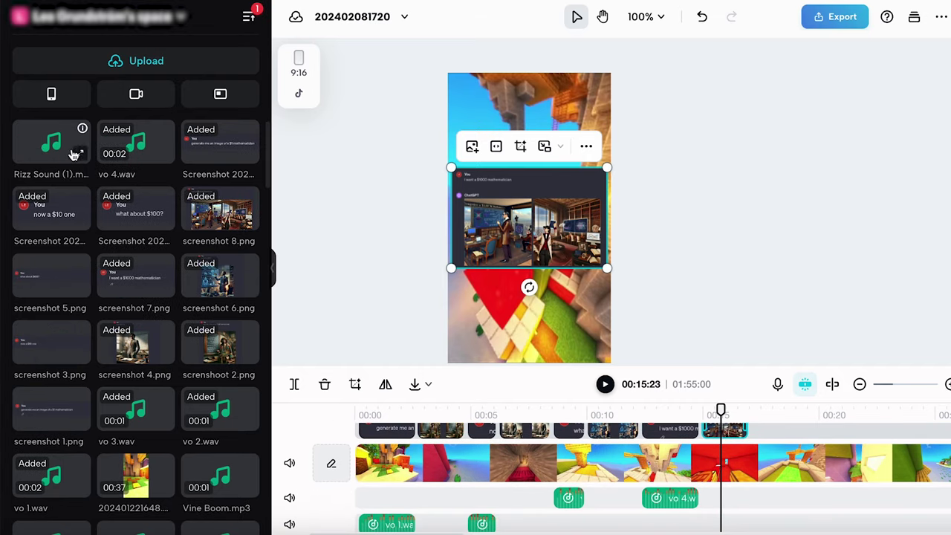
{"action": "left_click_drag", "start_coordinate": [394, 526], "coordinate": [414, 529]}
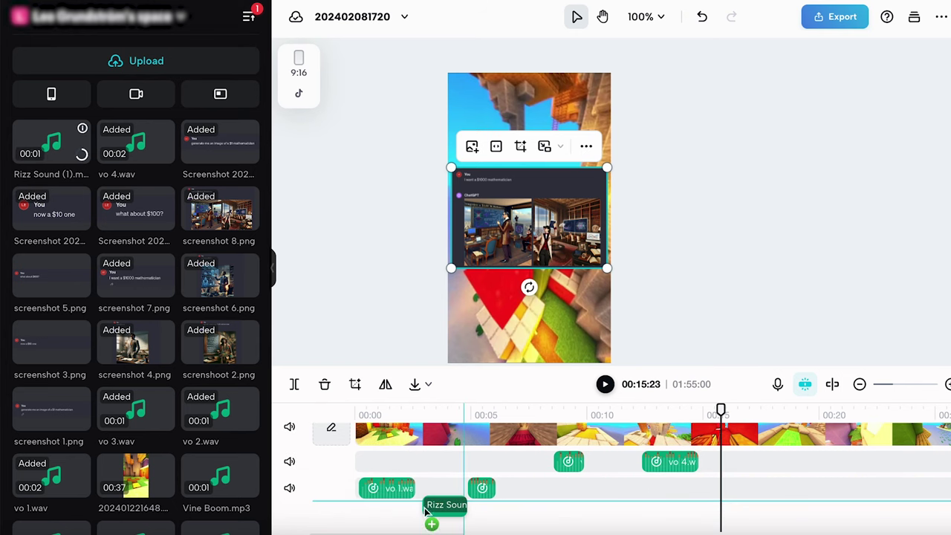
{"action": "left_click_drag", "start_coordinate": [423, 491], "coordinate": [421, 487]}
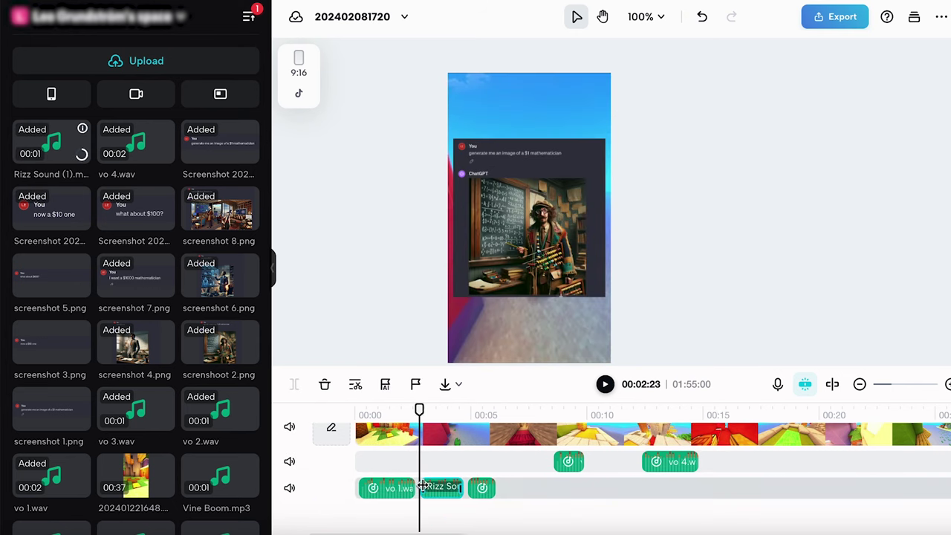
- Return the playhead to 0 and play back the edit from the beginning
{"action": "scroll", "coordinate": [486, 509], "scroll_direction": "up", "scroll_amount": 3}
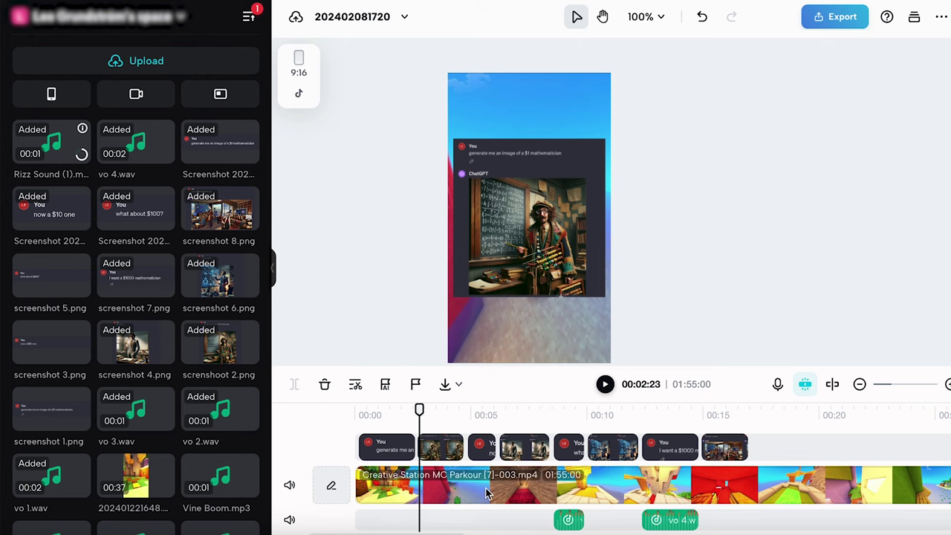
{"action": "scroll", "coordinate": [487, 494], "scroll_direction": "down", "scroll_amount": 3}
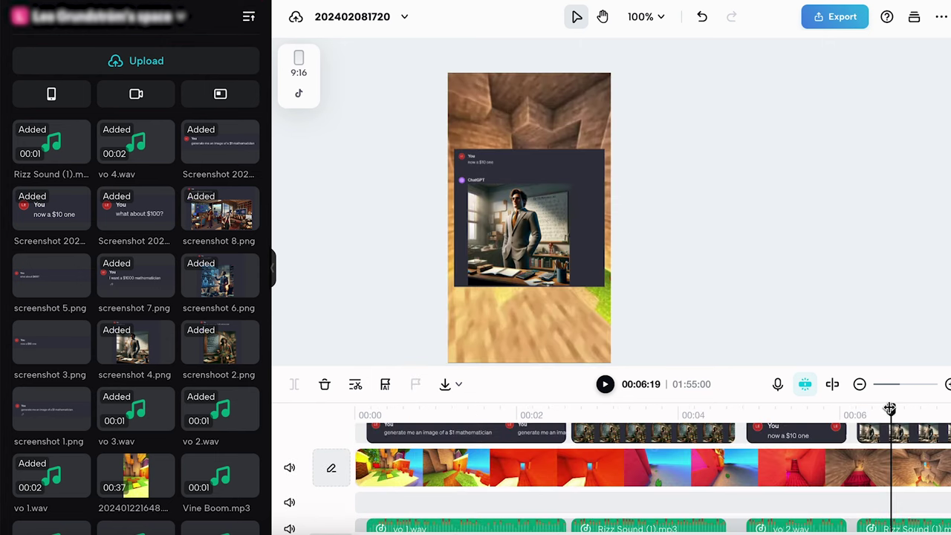
{"action": "left_click_drag", "start_coordinate": [890, 409], "coordinate": [357, 454]}
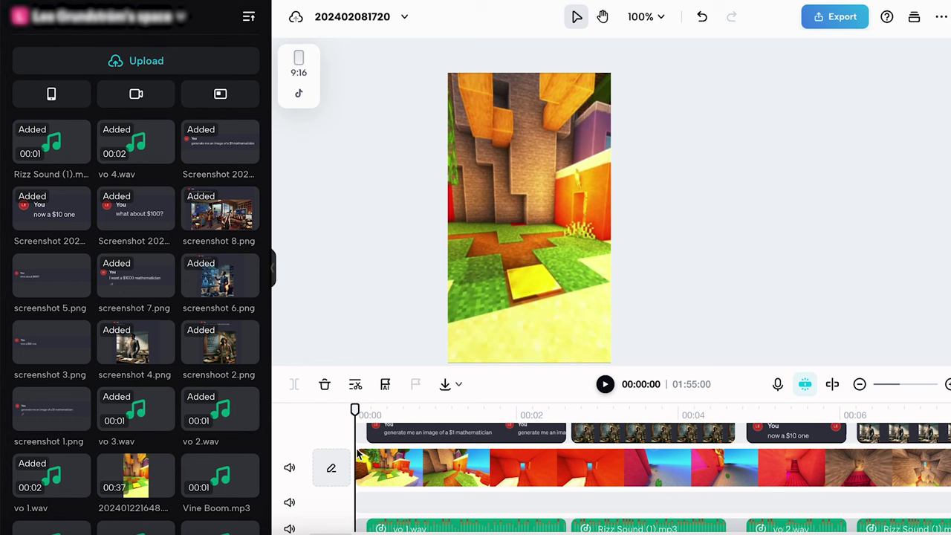
{"action": "left_click", "coordinate": [606, 392]}
{"action": "left_click", "coordinate": [607, 392]}
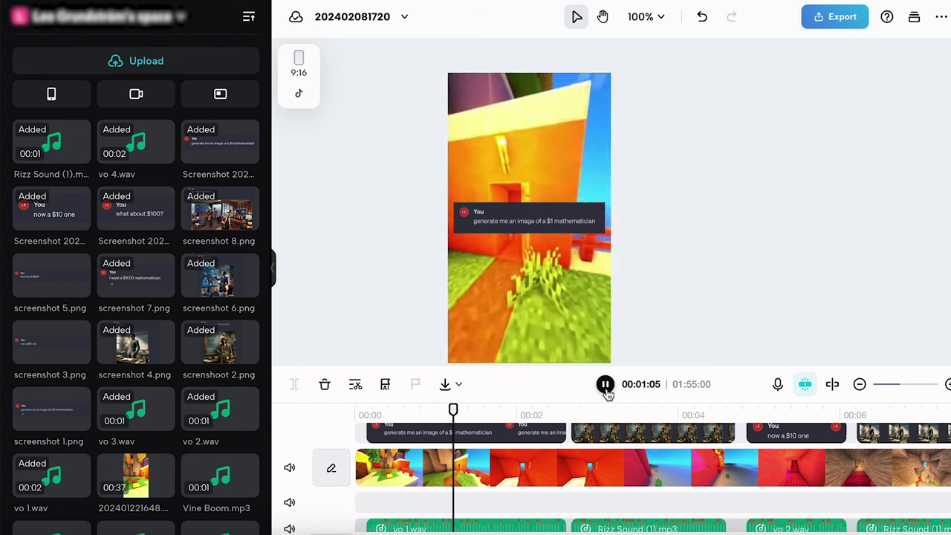